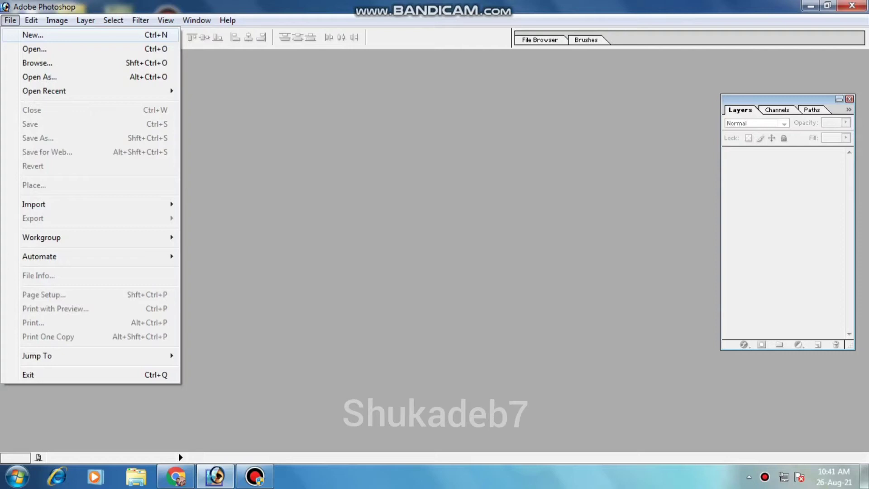
Create a default new document and rotate its canvas 90° clockwise into landscape.
key(Return)
key(Return)
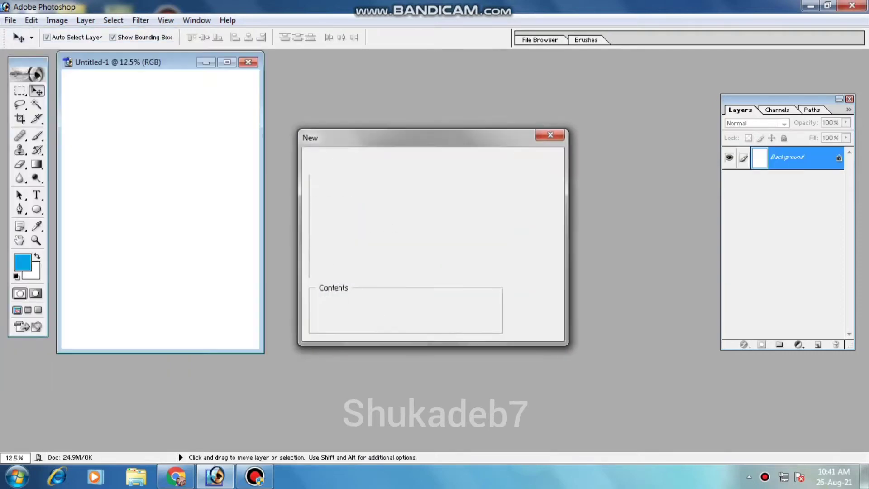
click(231, 62)
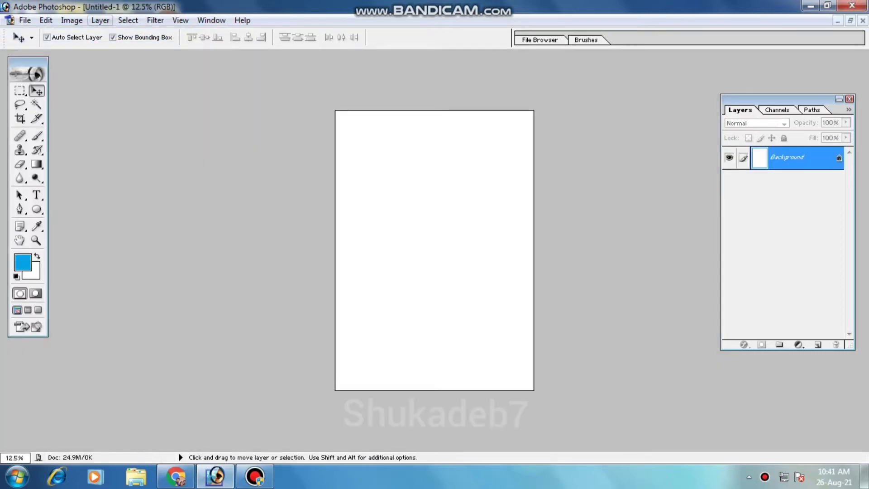
click(72, 20)
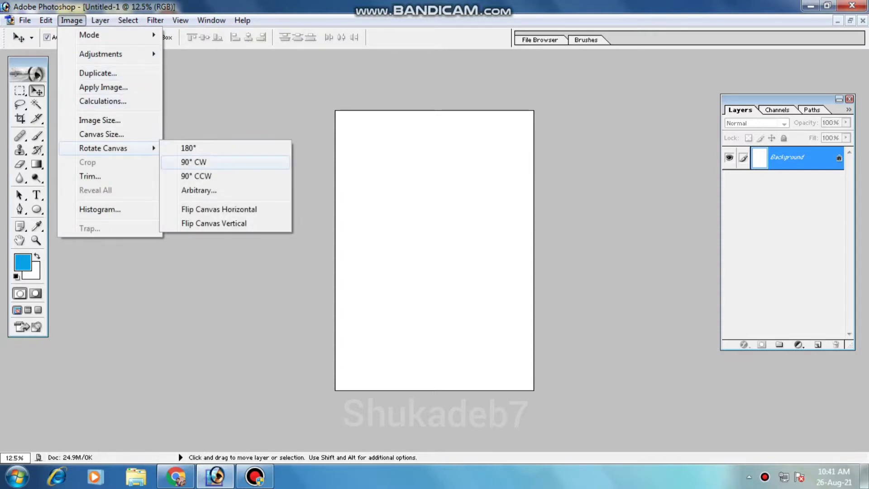
click(194, 162)
Open the leaping tiger image and the Savanna-LABO-Banner fire image together.
click(25, 19)
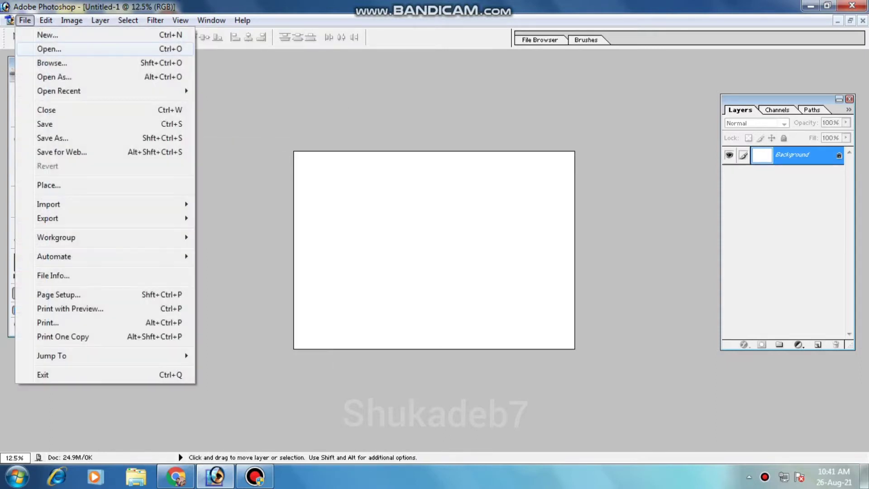
click(19, 48)
click(426, 104)
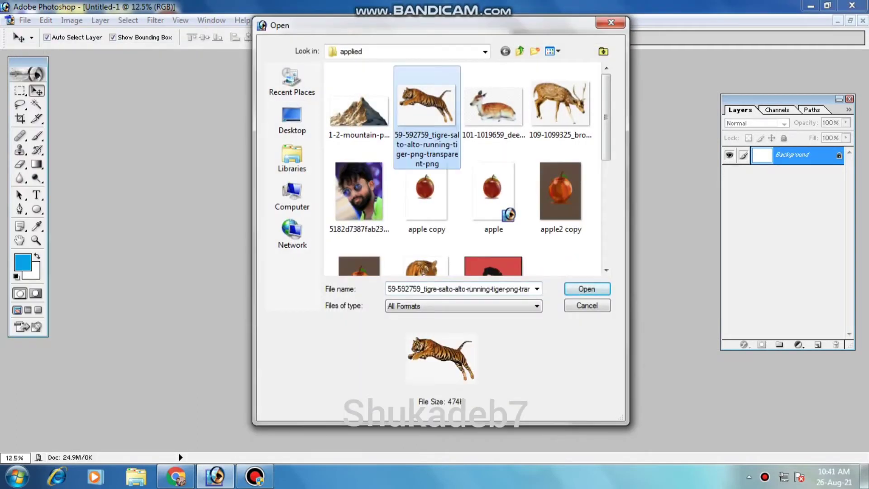
scroll(426, 104, down, 3)
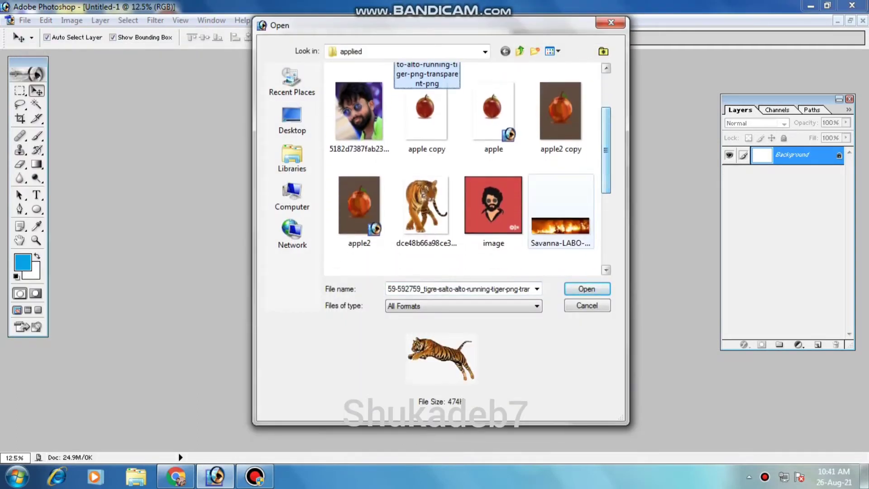
ctrl+click(561, 218)
key(Return)
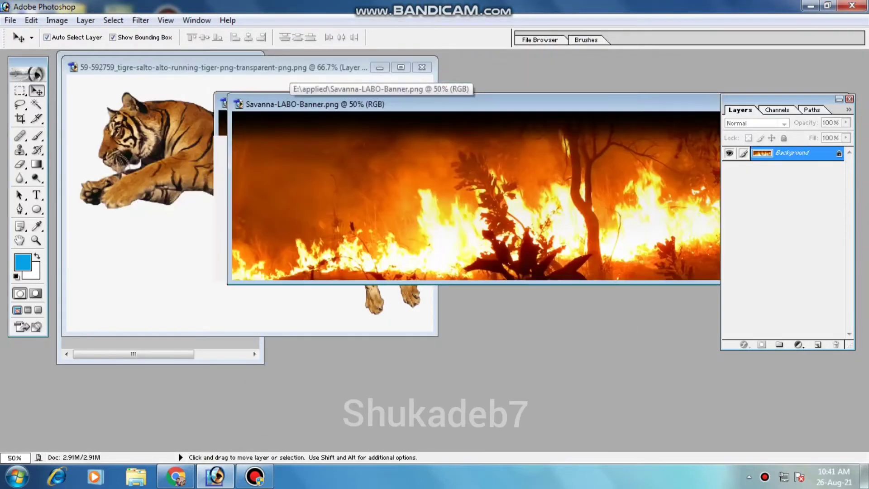
Drag the tiger and fire images into Untitled-1 as Layers 1 and 2, closing both source files.
drag(317, 73, 577, 119)
click(217, 67)
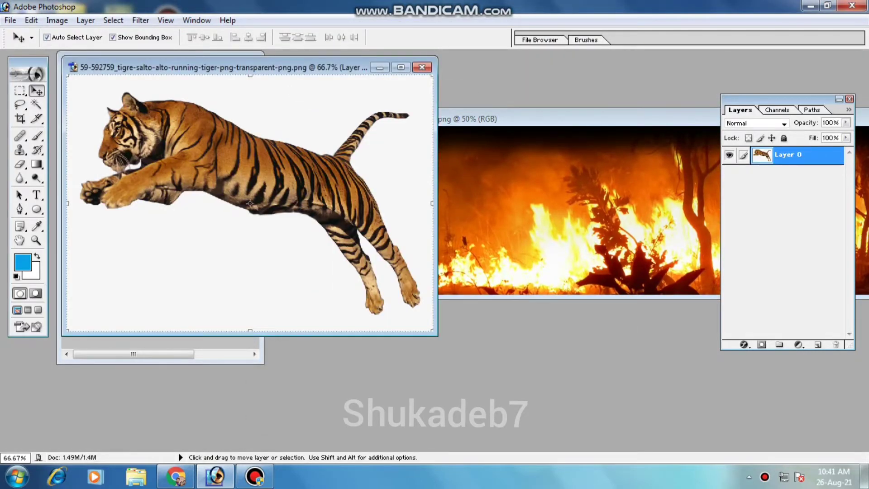
drag(217, 67, 429, 96)
drag(452, 226, 134, 197)
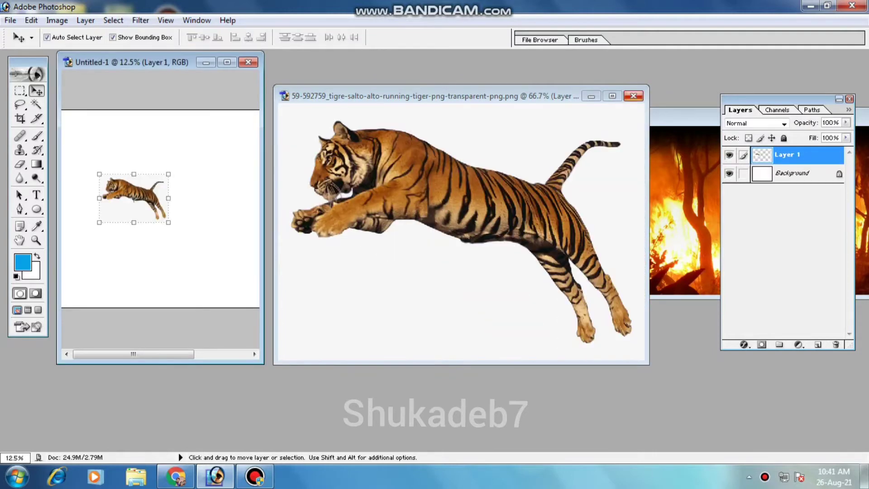
key(ctrl+w)
drag(529, 208, 222, 236)
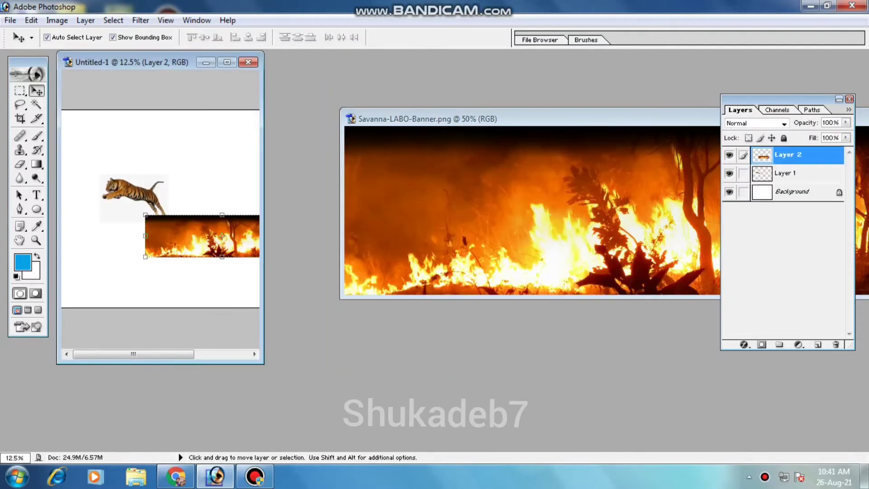
click(362, 119)
drag(559, 119, 161, 129)
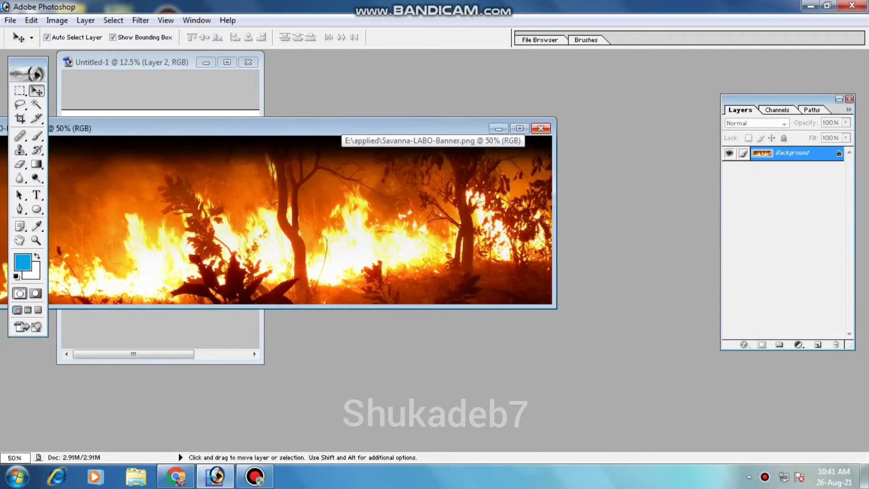
key(ctrl+w)
Maximize the document, nudge the fire layer up-left, and add empty Layer 3.
click(227, 62)
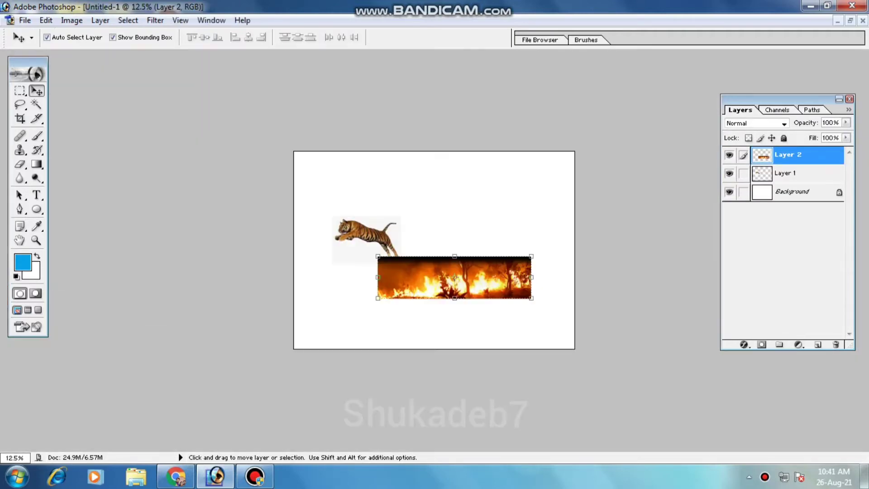
drag(454, 278, 448, 270)
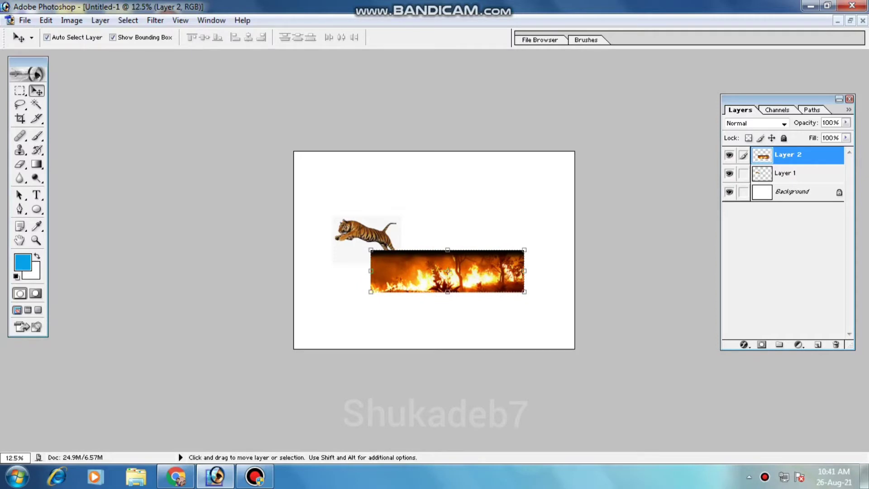
key(m)
key(ctrl+alt+shift+n)
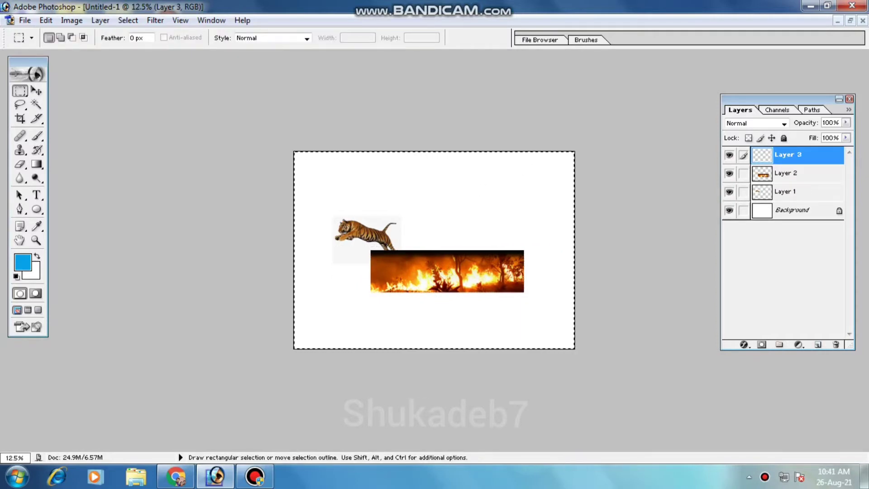
Paint a trial brown over the canvas with a soft brush, then delete it.
key(b)
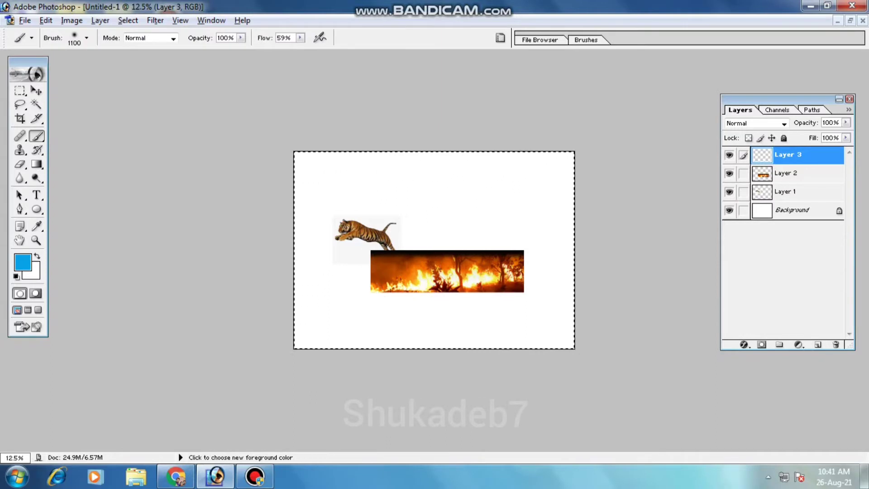
alt+click(358, 229)
mouse_move(312, 181)
mouse_down()
mouse_move(388, 165)
mouse_move(331, 215)
mouse_up()
drag(576, 243, 440, 305)
key(v)
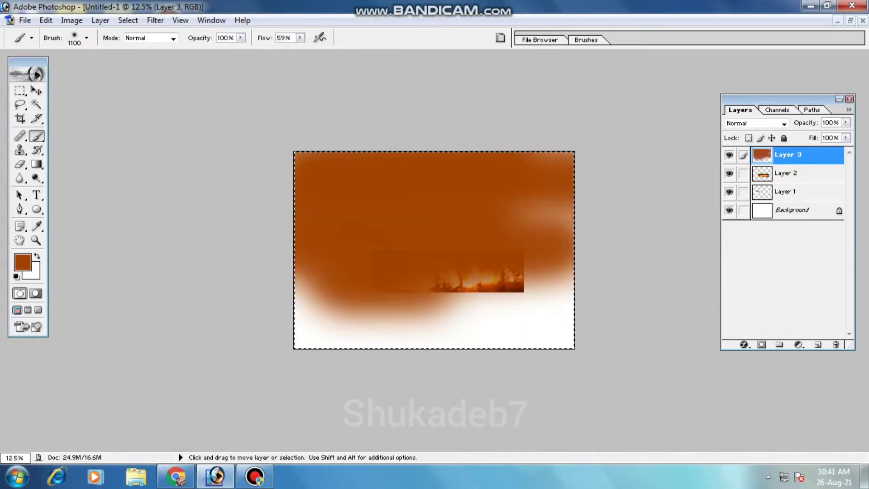
key(Delete)
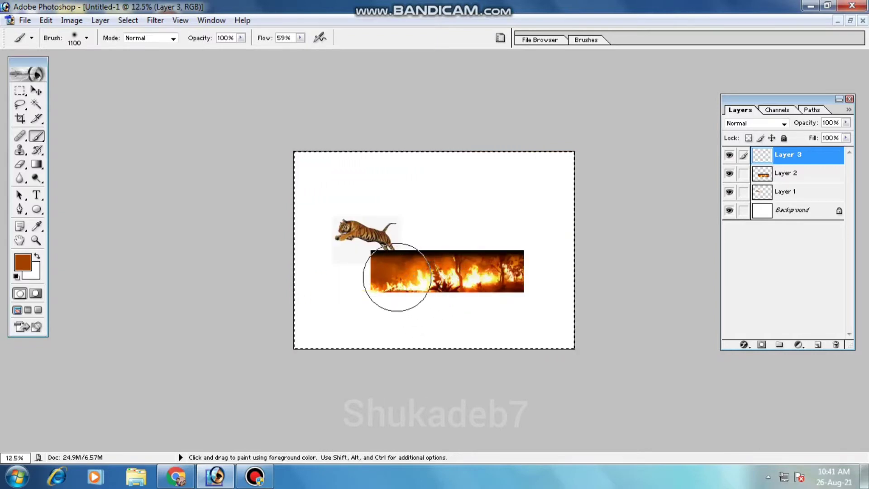
Set the foreground colour to a lighter grey-brown in the Color Picker.
click(22, 262)
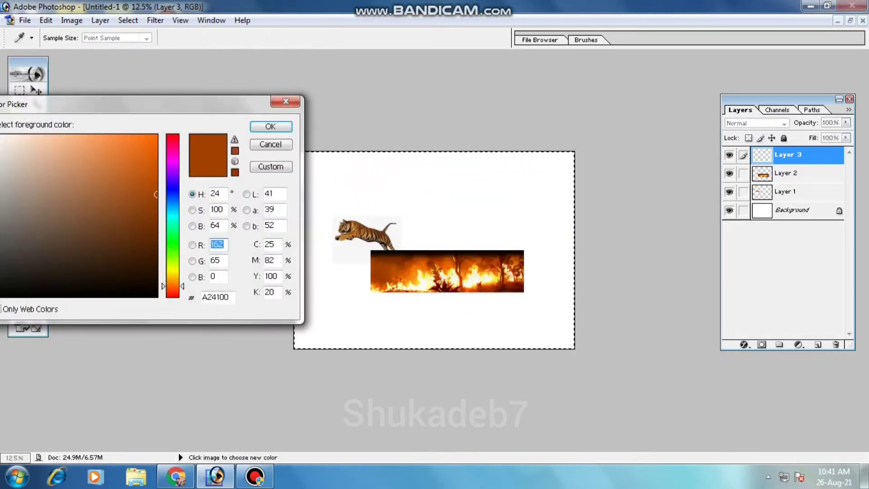
click(98, 209)
mouse_move(97, 209)
mouse_down()
mouse_move(23, 189)
mouse_move(27, 205)
mouse_up()
click(270, 126)
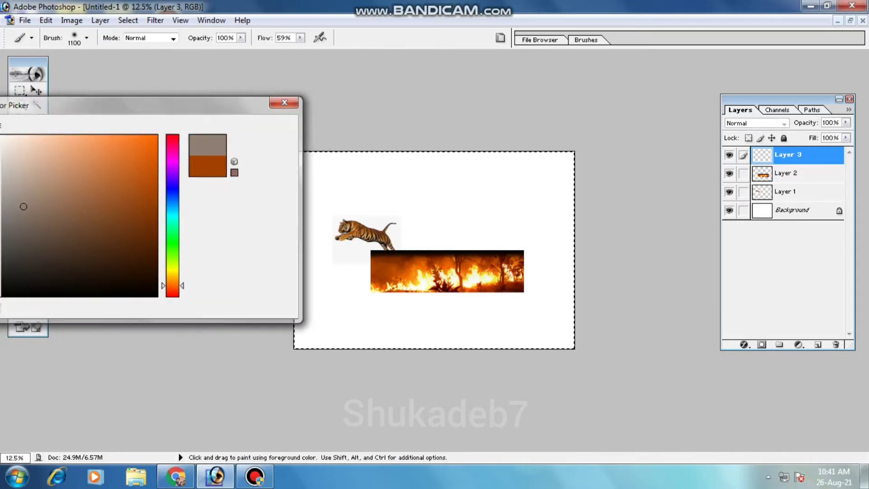
Paint grey-brown over every part of Layer 3's canvas, then deselect.
mouse_move(278, 161)
mouse_down()
mouse_move(578, 132)
mouse_move(388, 214)
mouse_up()
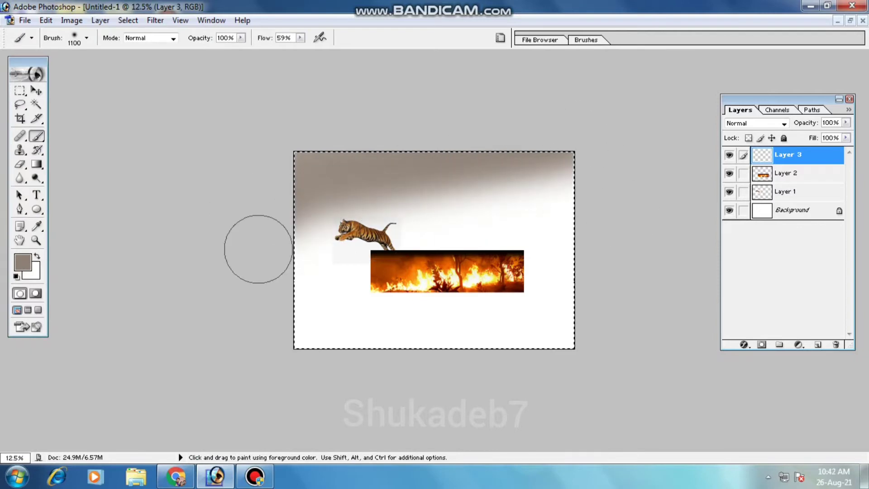
drag(258, 247, 418, 297)
mouse_move(311, 324)
mouse_down()
mouse_move(345, 346)
mouse_move(625, 326)
mouse_up()
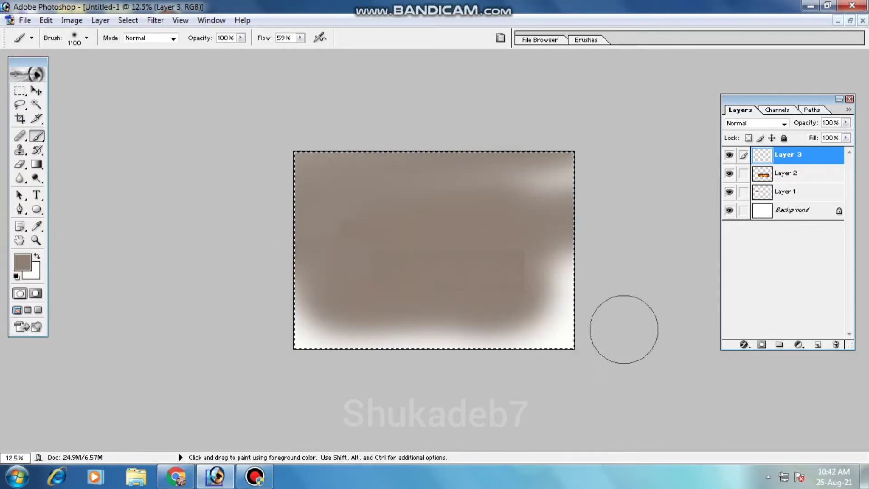
drag(563, 175, 605, 194)
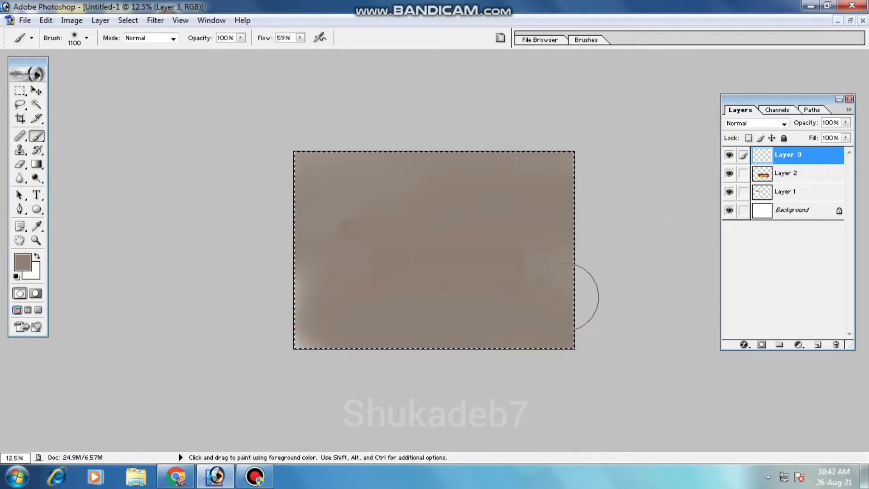
drag(289, 344, 304, 185)
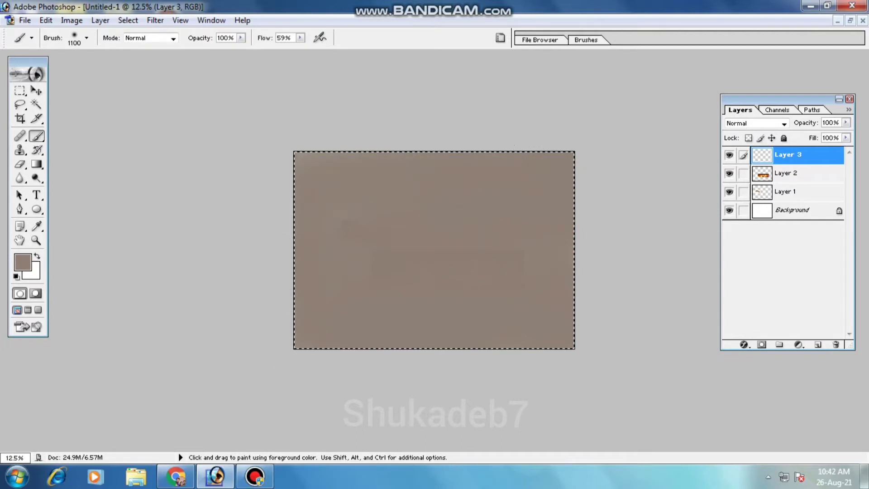
key(ctrl+d)
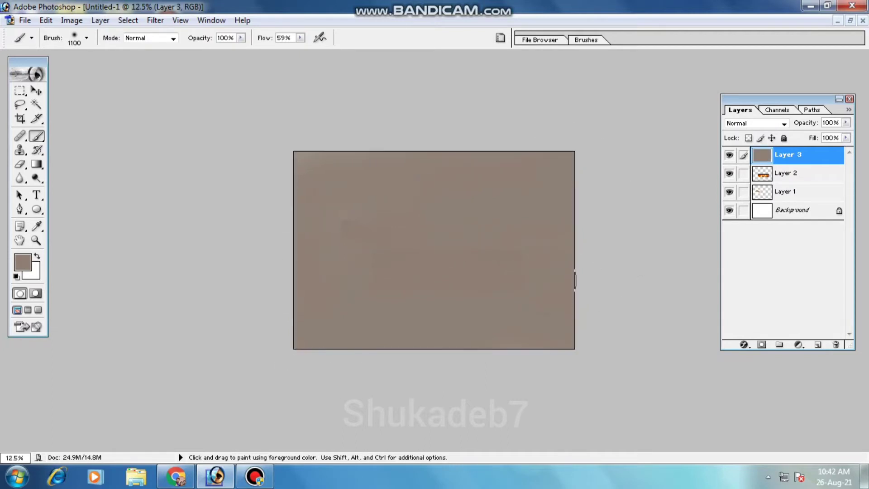
Send grey-brown Layer 3 below the tiger and fire, and move the tiger up-right.
key(v)
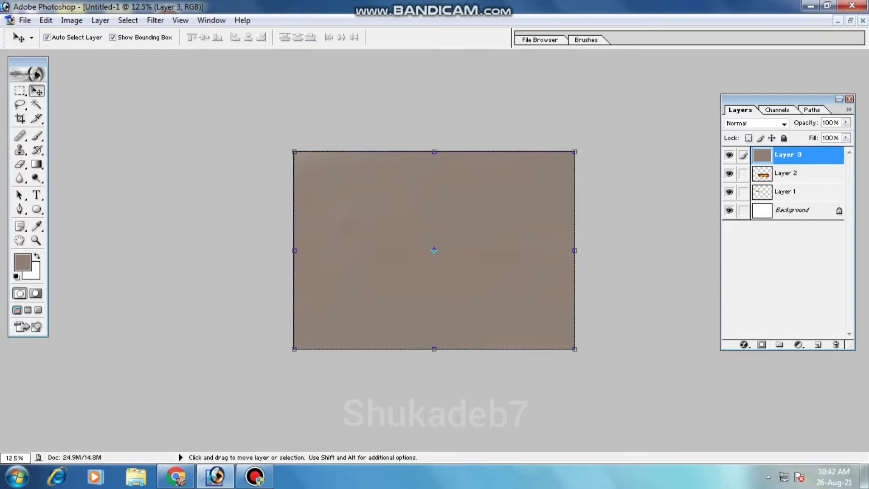
key(ctrl+bracketleft)
key(ctrl+bracketleft)
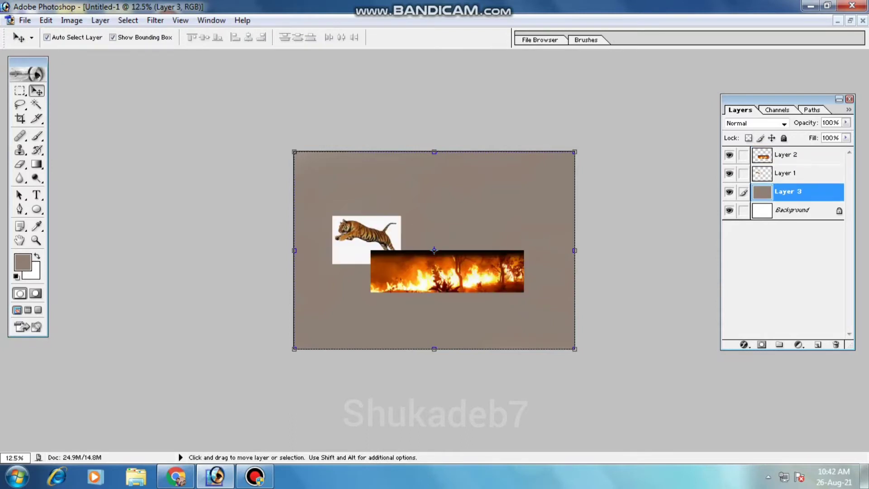
drag(366, 240, 383, 206)
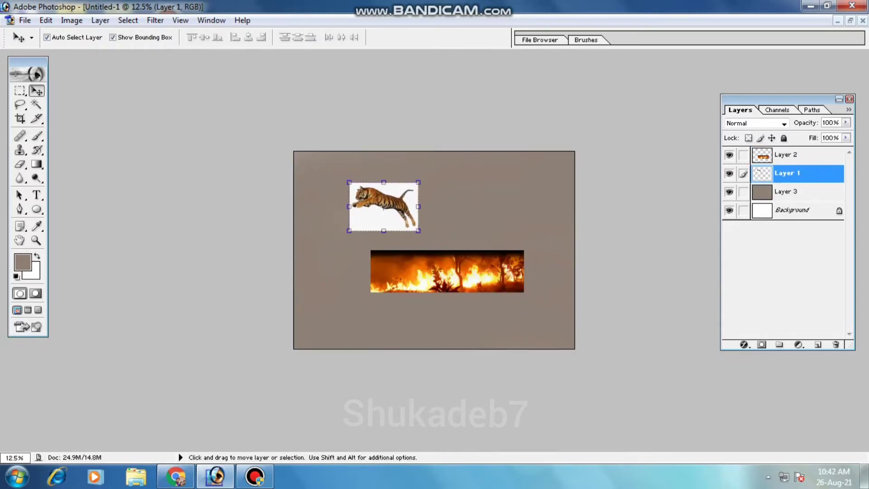
Delete the tiger's white background using a Magic Wand selection.
key(w)
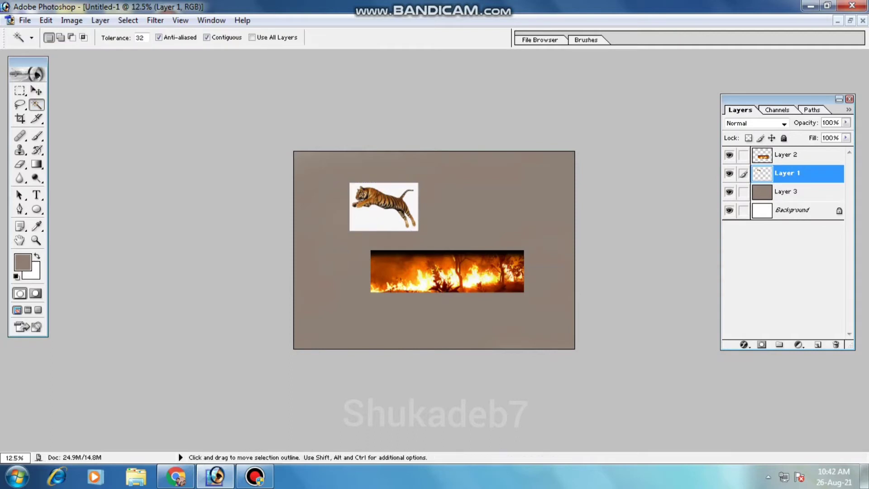
click(358, 224)
key(Delete)
key(ctrl+d)
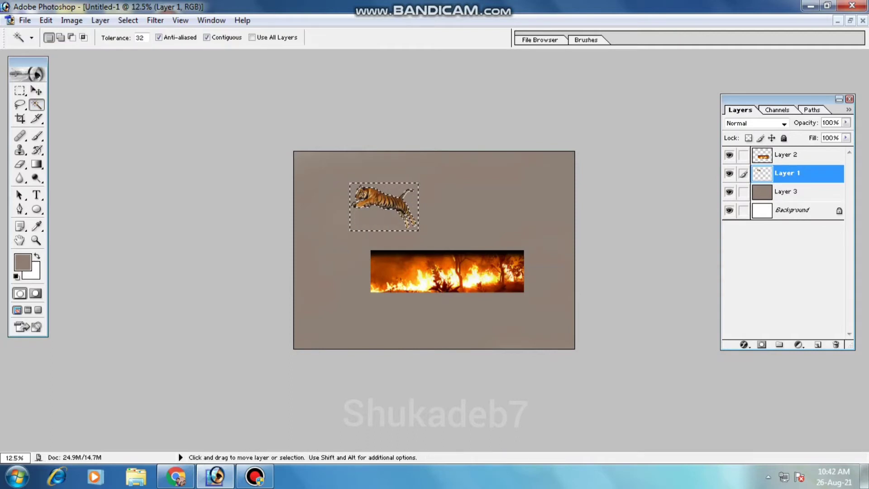
Begin scaling the tiger up to roughly three times its size with Free Transform.
key(v)
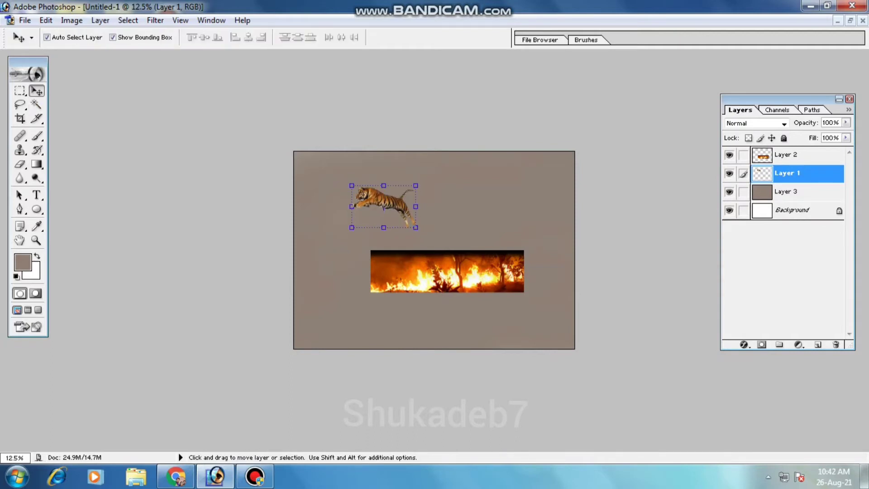
key(ctrl+t)
drag(416, 227, 543, 311)
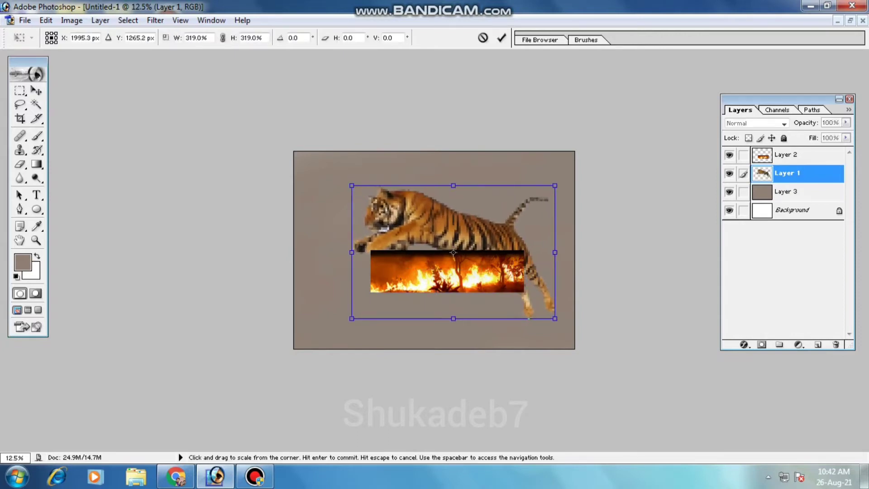
Finish scaling the tiger to 319%, reposition it and commit the transform.
drag(447, 218, 430, 226)
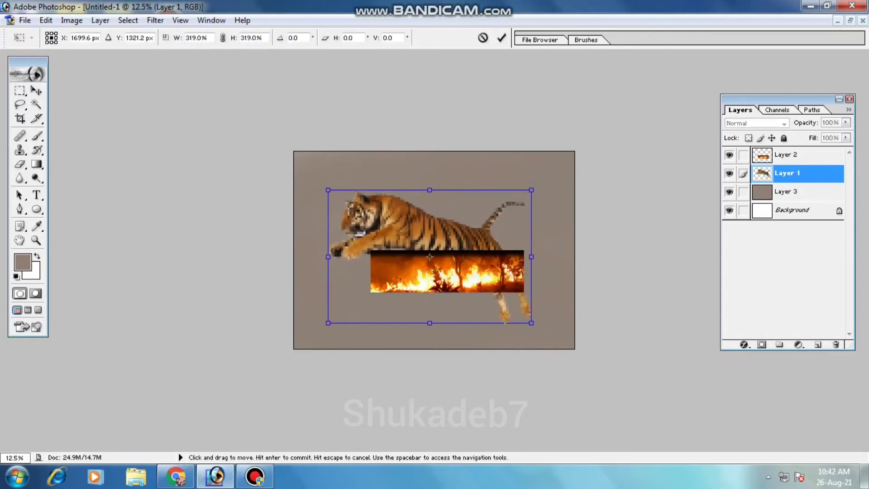
click(502, 38)
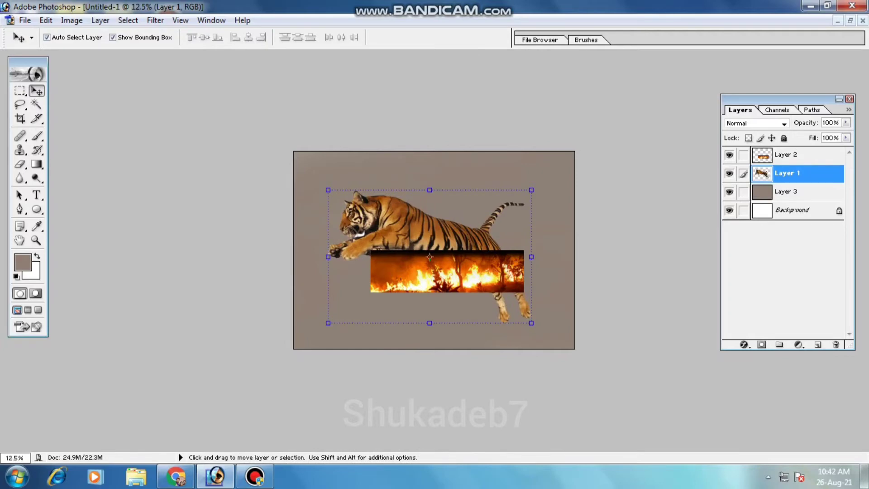
key(ctrl+plus)
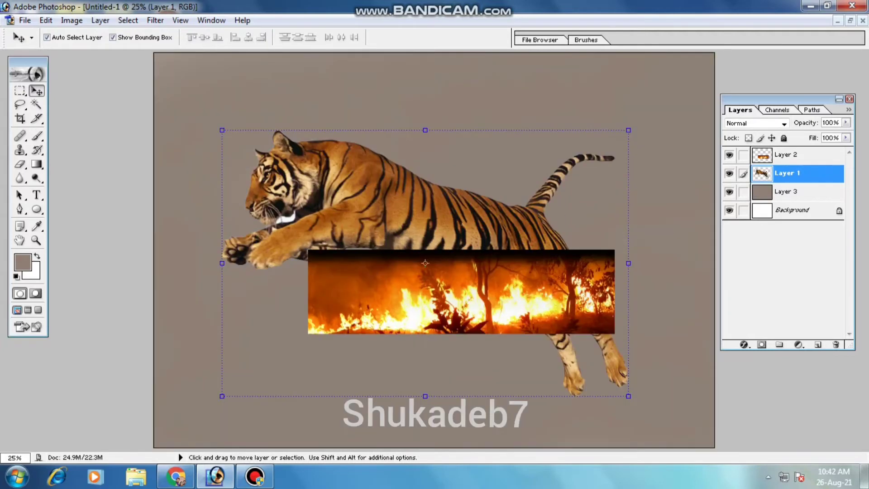
Clear stray white patches around the tiger's jaw and teeth with the Magic Wand.
key(w)
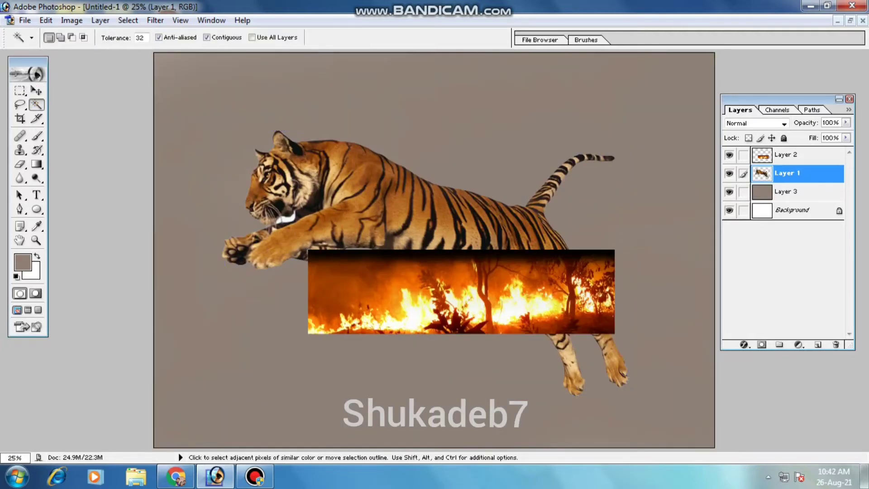
click(286, 219)
key(shift)
drag(286, 219, 287, 217)
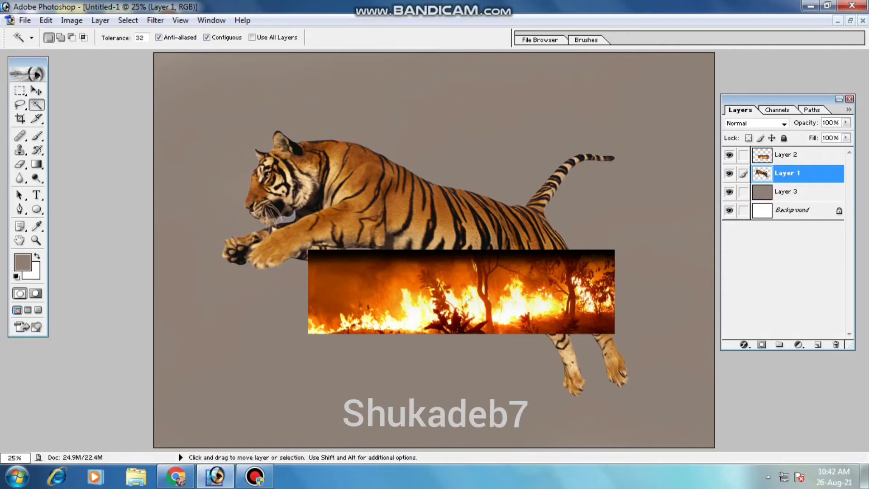
key(ctrl+minus)
Shift the fire strip up slightly and delete its dark top band and left end.
key(v)
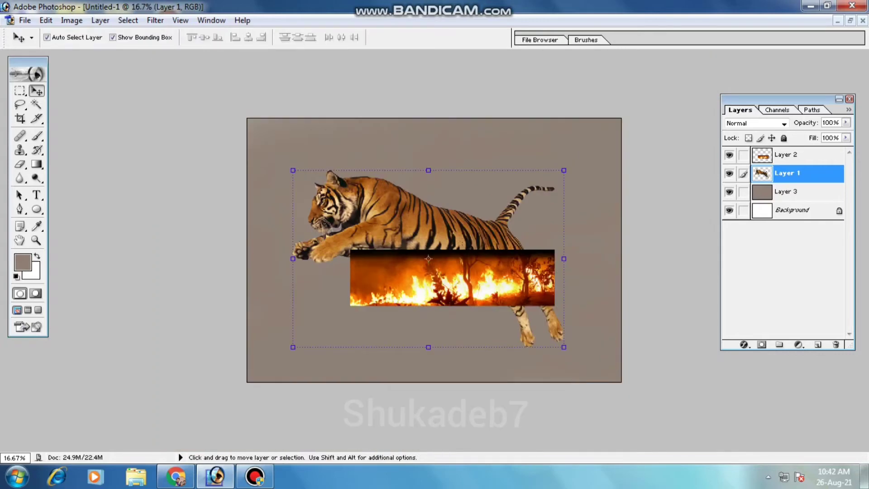
drag(453, 277, 437, 272)
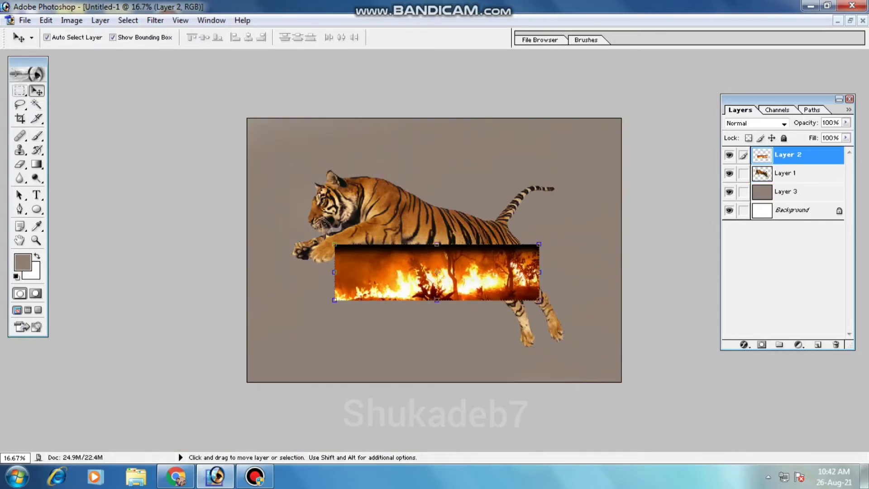
key(m)
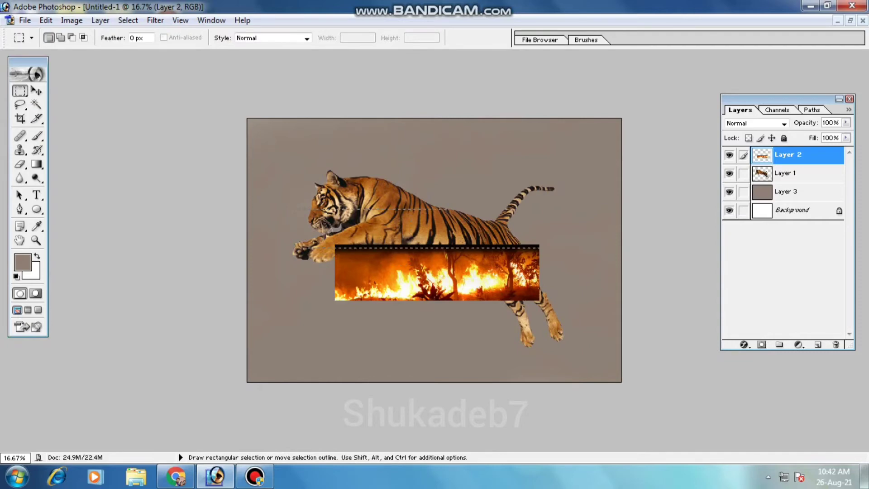
drag(410, 265, 597, 253)
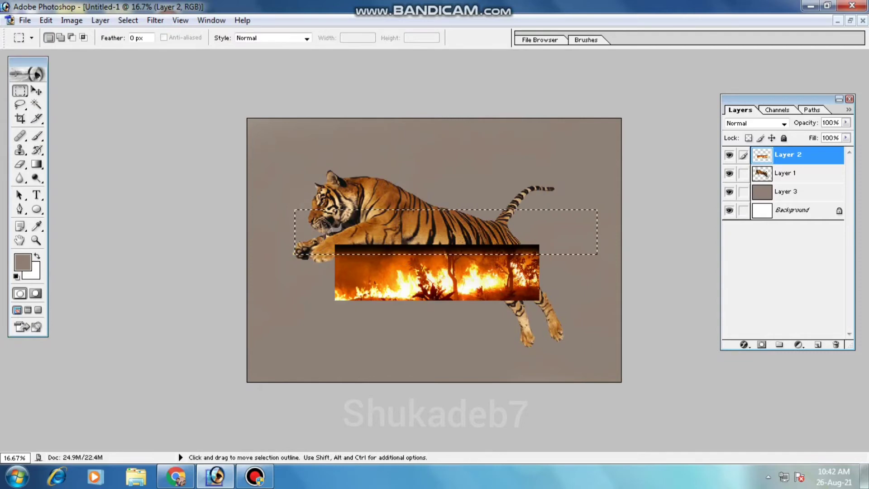
key(Delete)
key(ctrl+d)
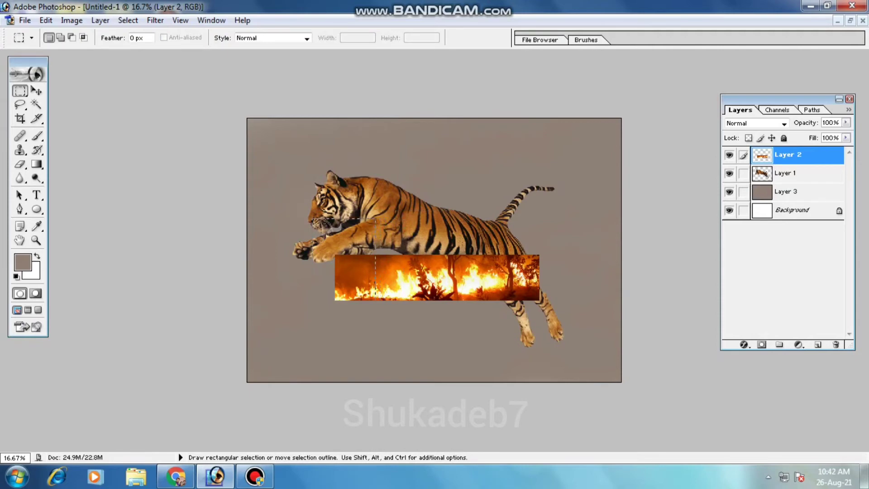
key(Delete)
Stretch the fire layer to about 107% wide and 390.5% high over the tiger's rear.
key(v)
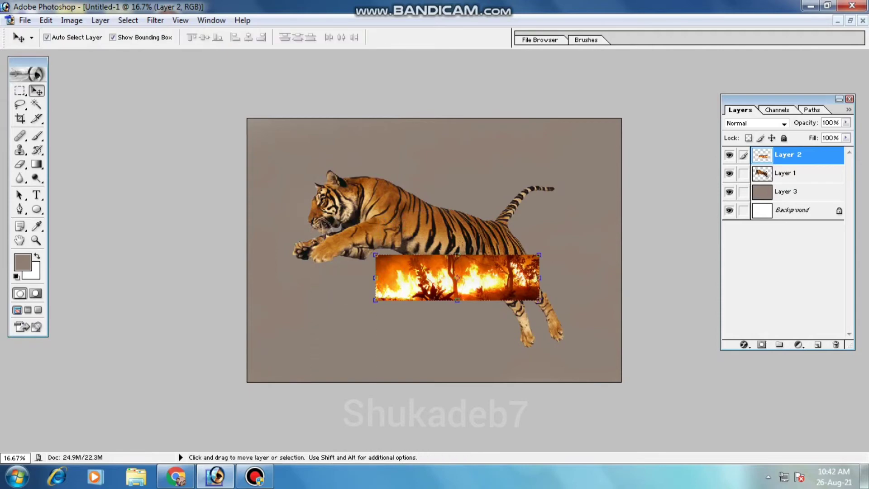
mouse_move(458, 278)
mouse_down()
mouse_move(457, 212)
mouse_move(466, 365)
mouse_up()
key(ctrl+t)
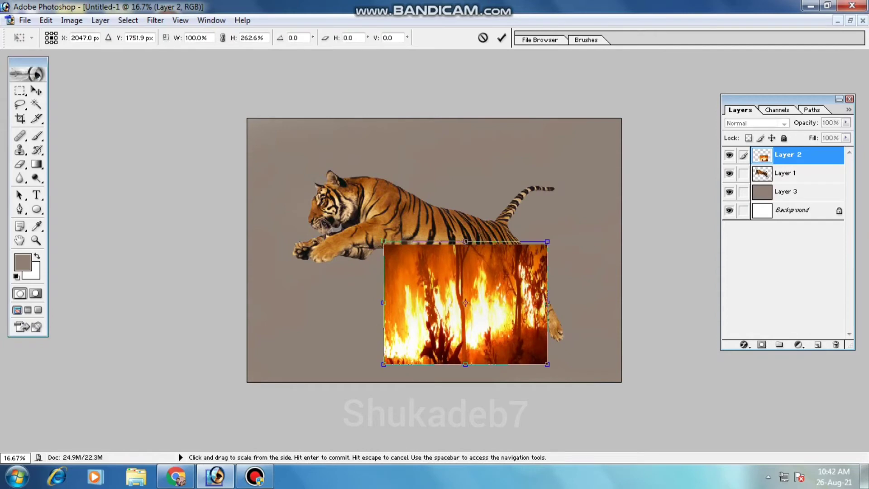
drag(465, 241, 466, 154)
drag(547, 259, 585, 259)
drag(484, 259, 486, 252)
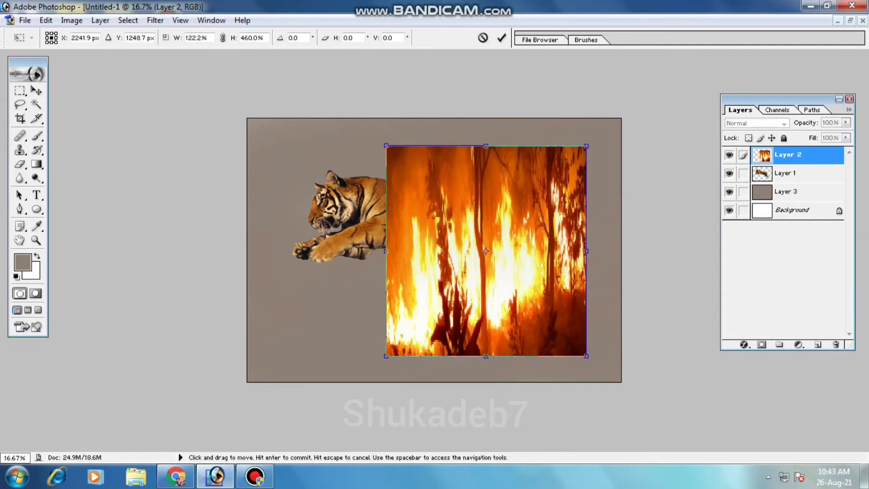
drag(386, 251, 411, 251)
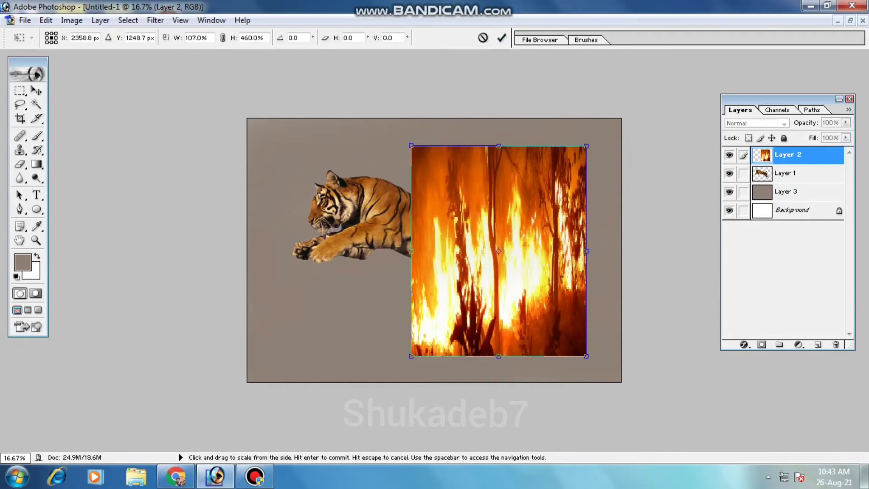
drag(498, 146, 498, 171)
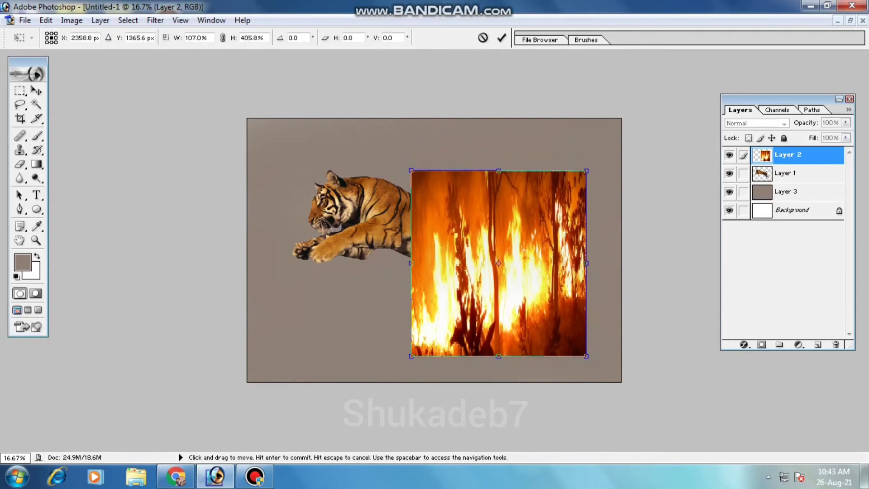
drag(528, 356, 528, 351)
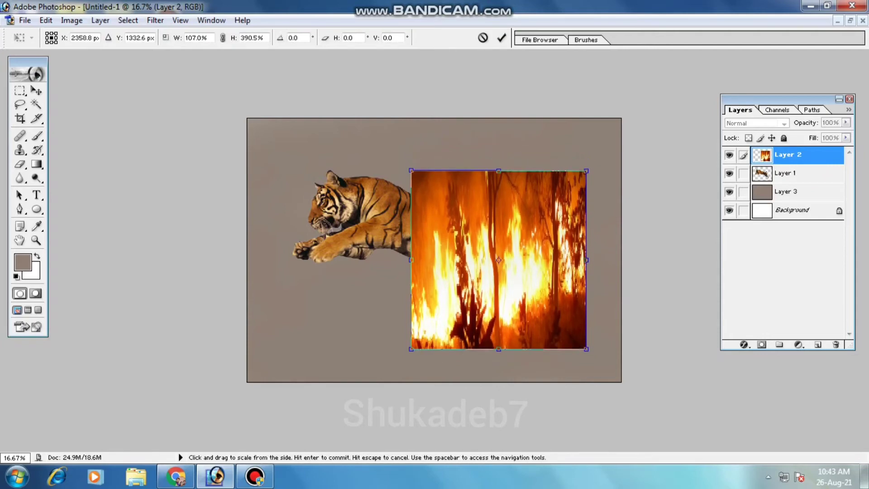
click(501, 37)
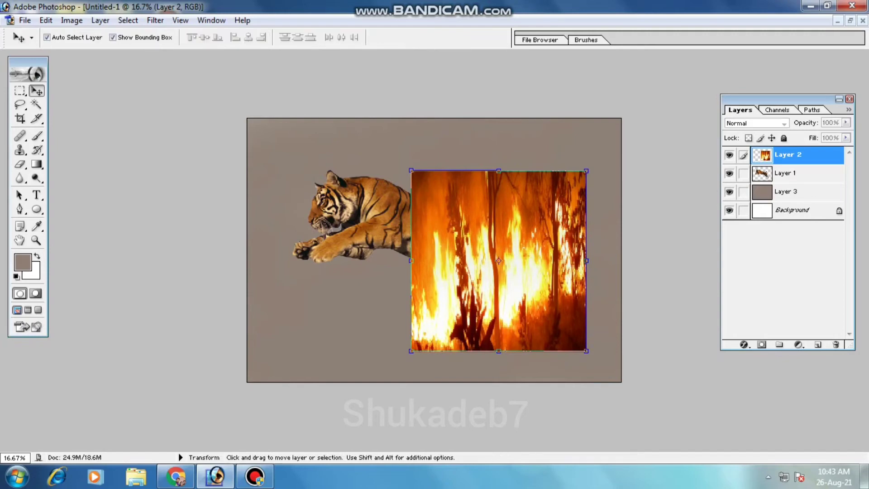
Mask the fire layer to the tiger's outline and erase the mask along its middle.
ctrl+click(762, 173)
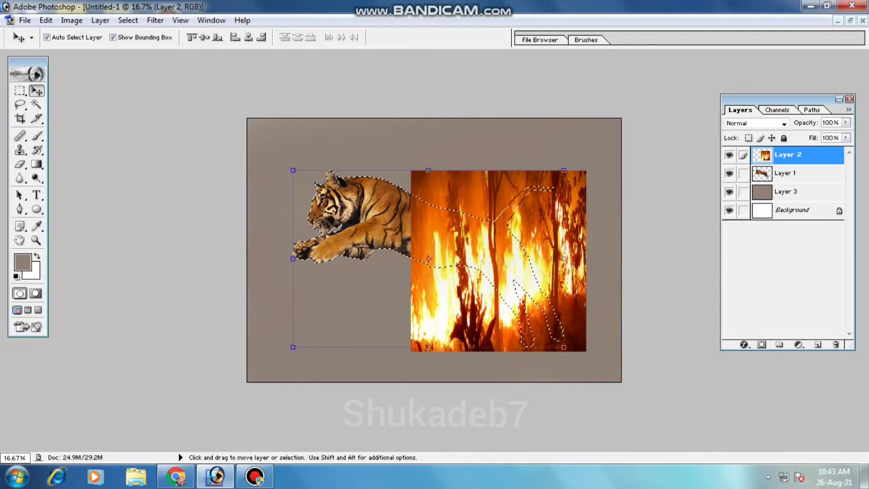
click(762, 344)
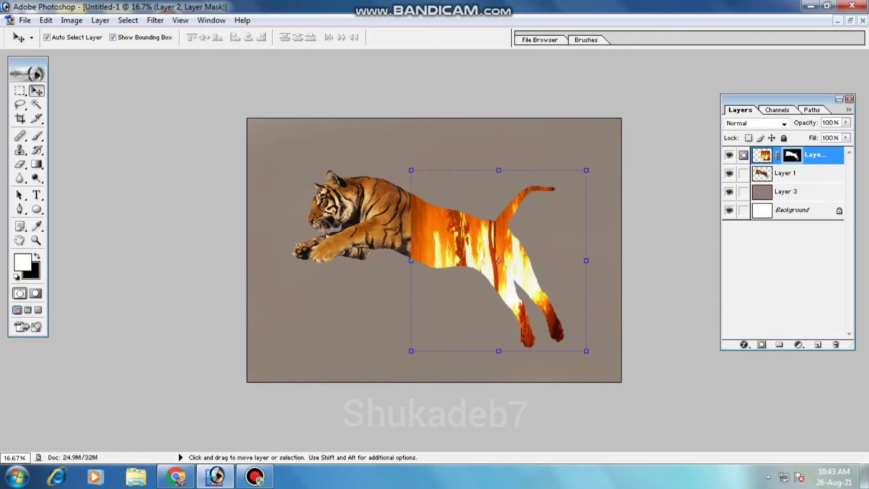
key(e)
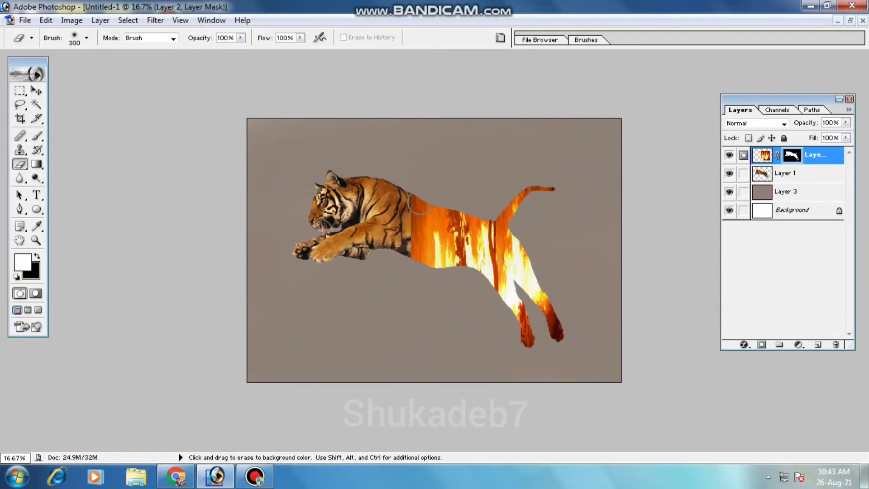
drag(412, 198, 402, 222)
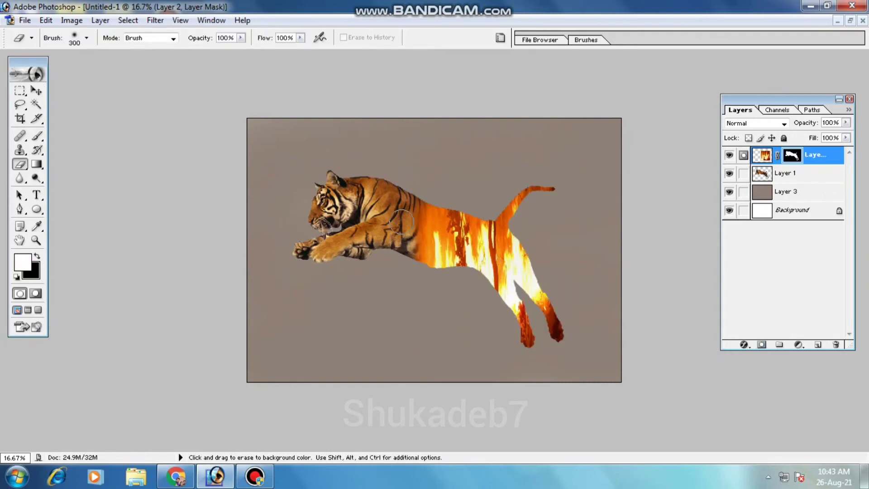
Soften the boundary between fire and striped fur with an 800 px Blur brush.
key(r)
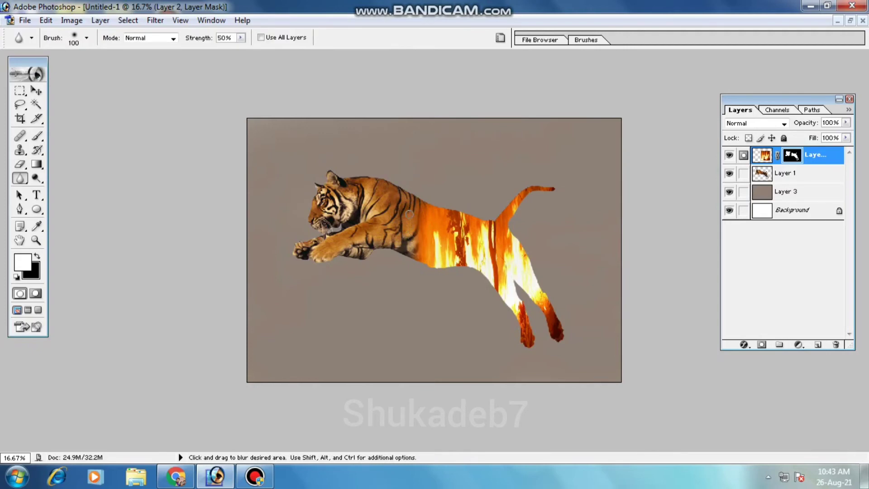
key(bracketright)
key(bracketright)
key(bracketright)
key(bracketright)
key(bracketright)
key(bracketright)
drag(402, 193, 346, 229)
click(36, 91)
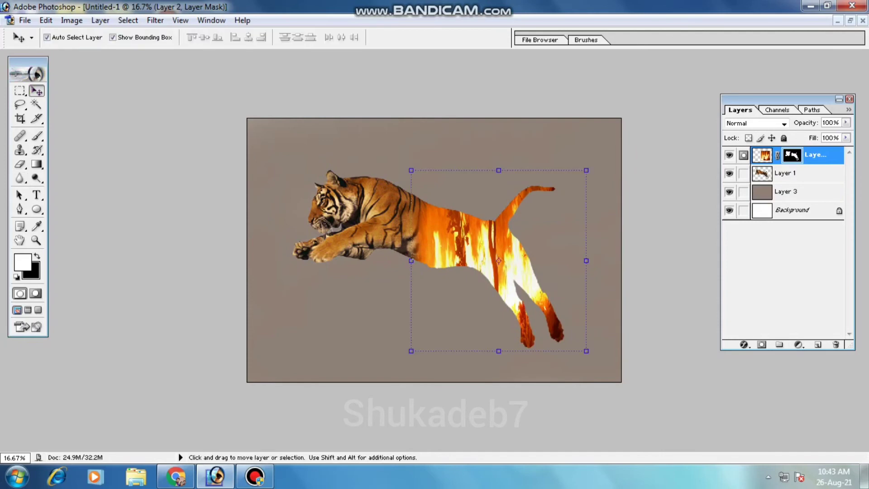
Link tiger and fire layers, move them up, enlarge about 102%, then select Layer 3.
click(744, 173)
drag(453, 253, 455, 223)
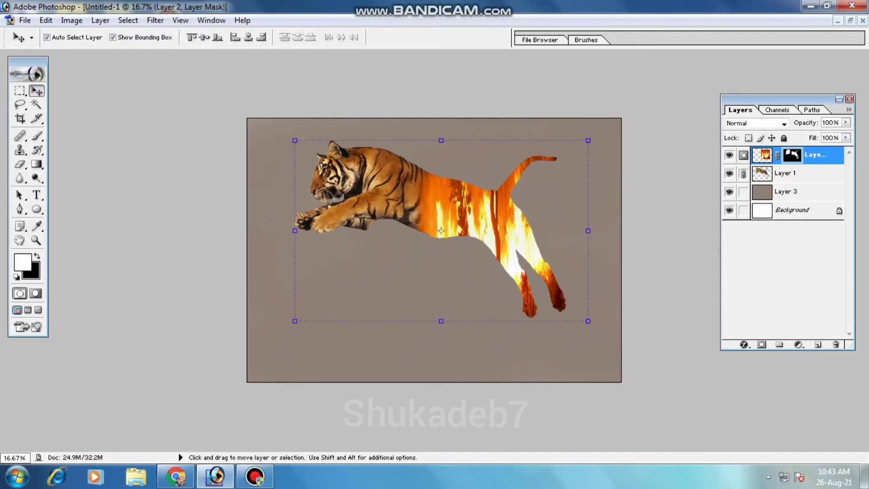
mouse_move(588, 321)
mouse_down()
mouse_move(599, 328)
mouse_move(592, 323)
mouse_up()
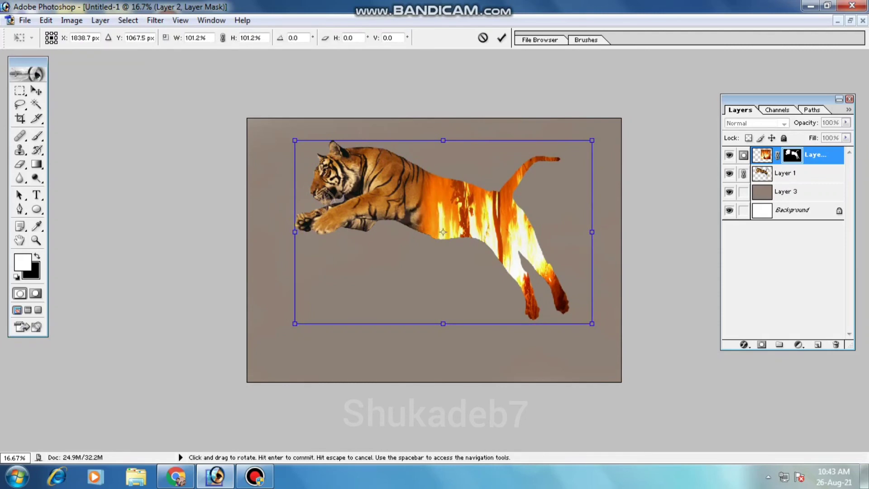
click(501, 38)
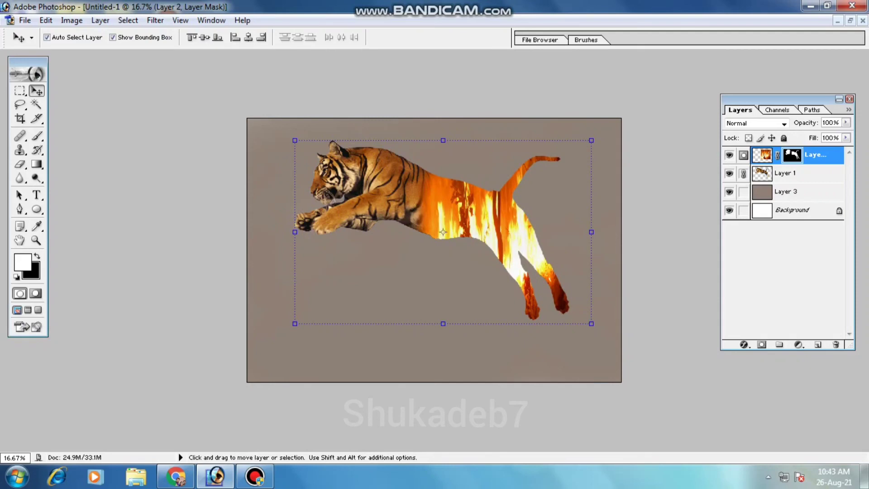
click(788, 192)
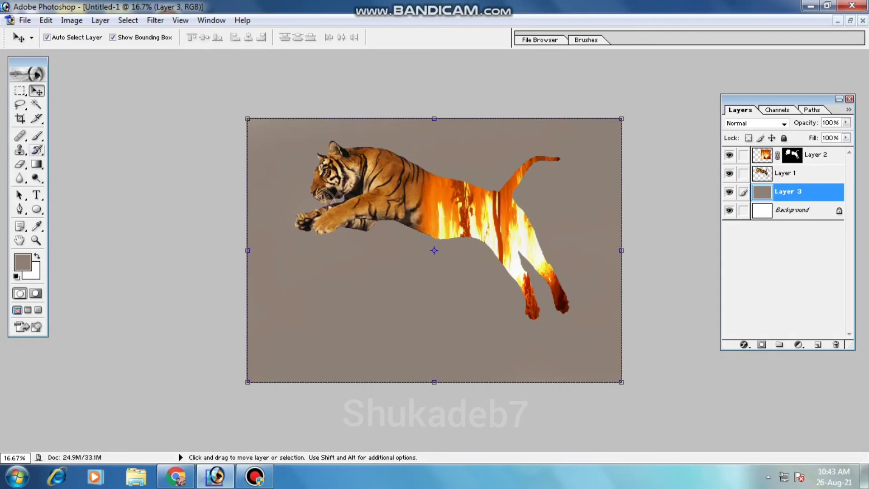
Start a Horizontal Type layer, Layer 4, on the canvas above the grey-brown layer.
click(37, 195)
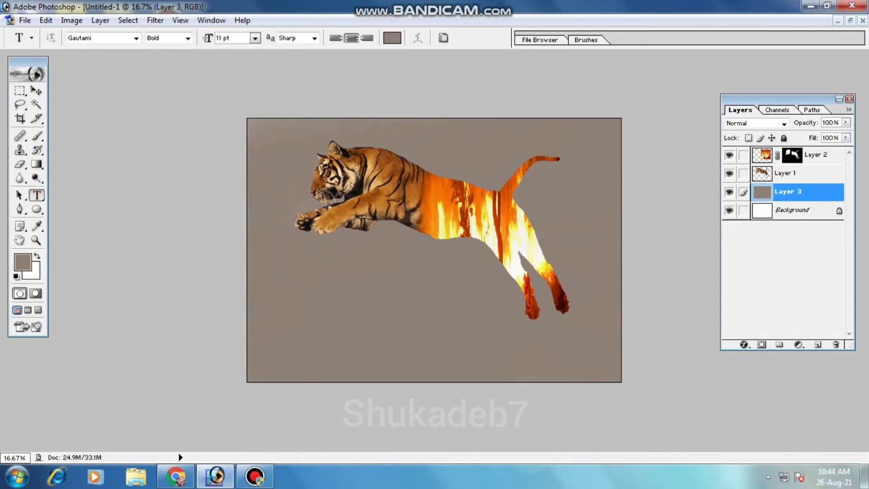
click(344, 326)
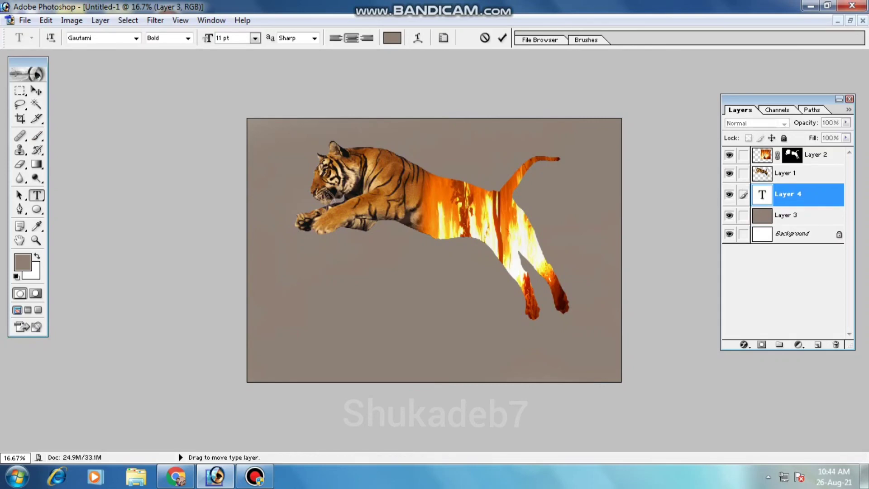